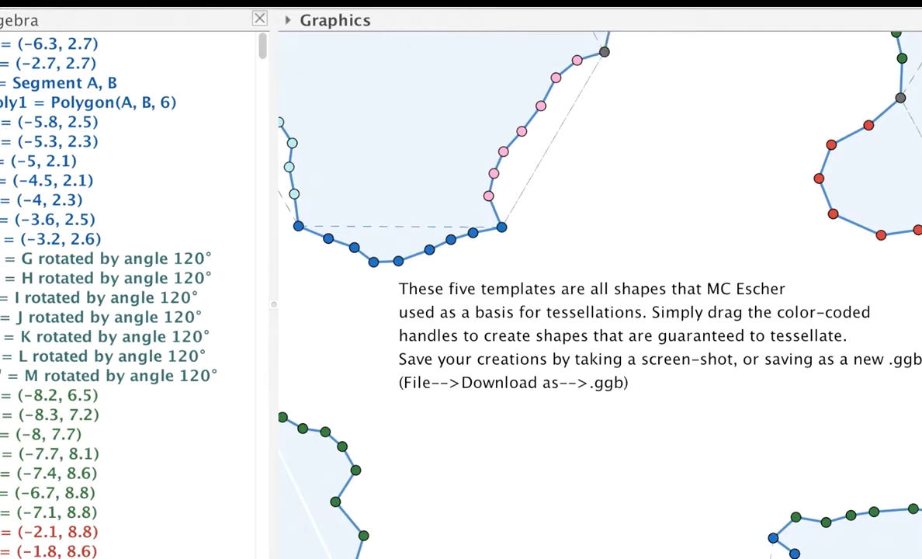
Pan across the templates until the red, pink and green-handled hexagon template is fully visible.
left_click_drag(609, 111, 741, 314)
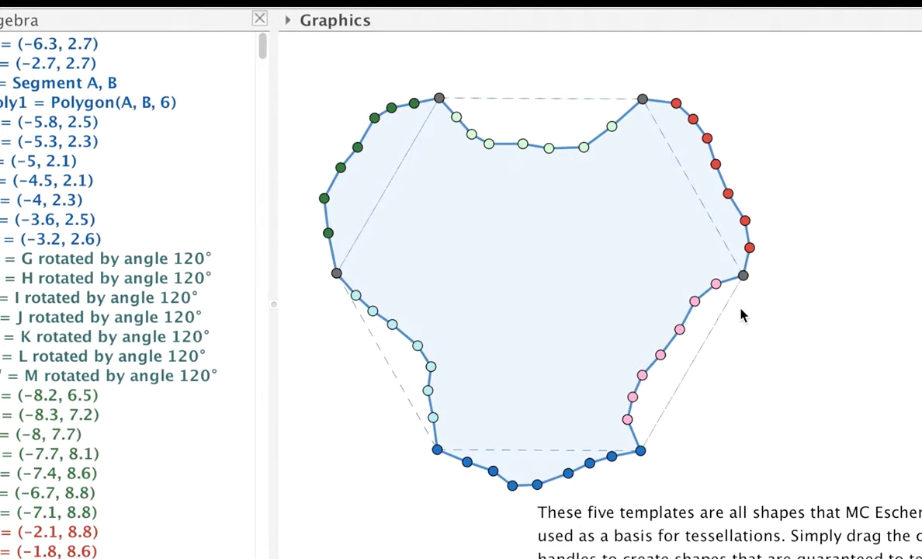
left_click_drag(741, 315, 283, 279)
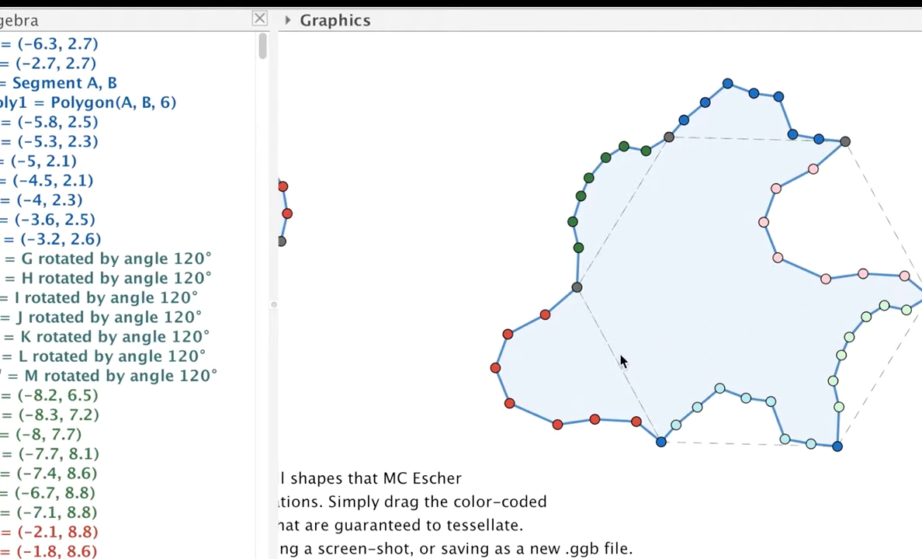
Dent the hexagon template's red edge by dragging its red handles inward.
left_click_drag(508, 405, 518, 392)
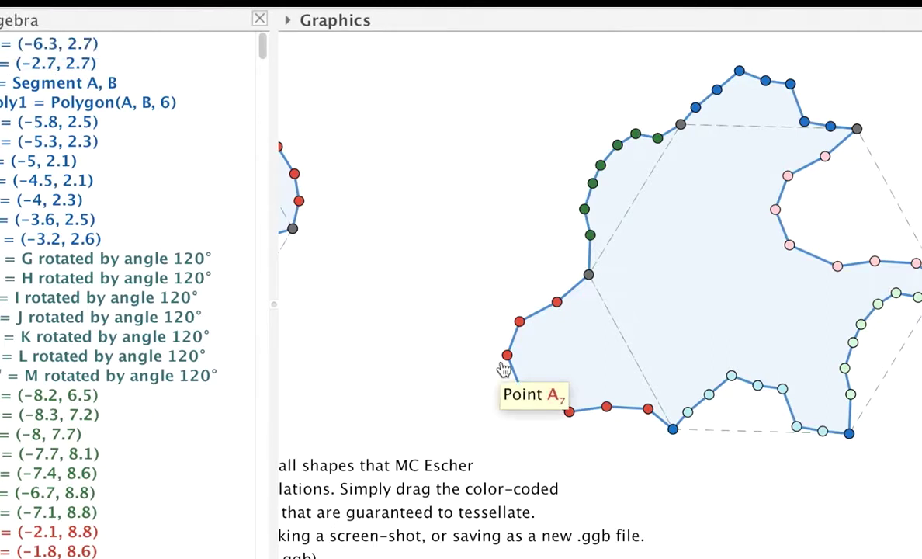
left_click_drag(523, 395, 551, 350)
left_click_drag(521, 323, 598, 301)
left_click_drag(549, 343, 584, 375)
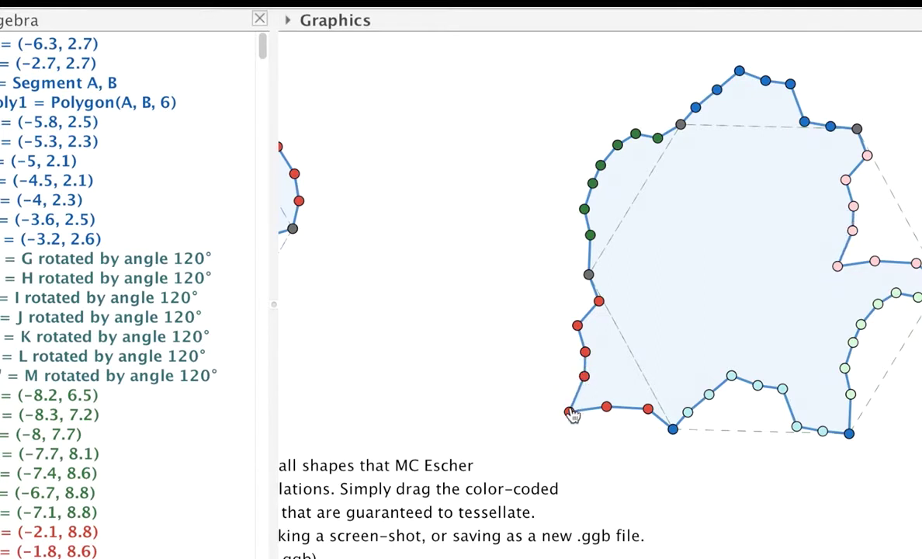
left_click_drag(570, 413, 596, 362)
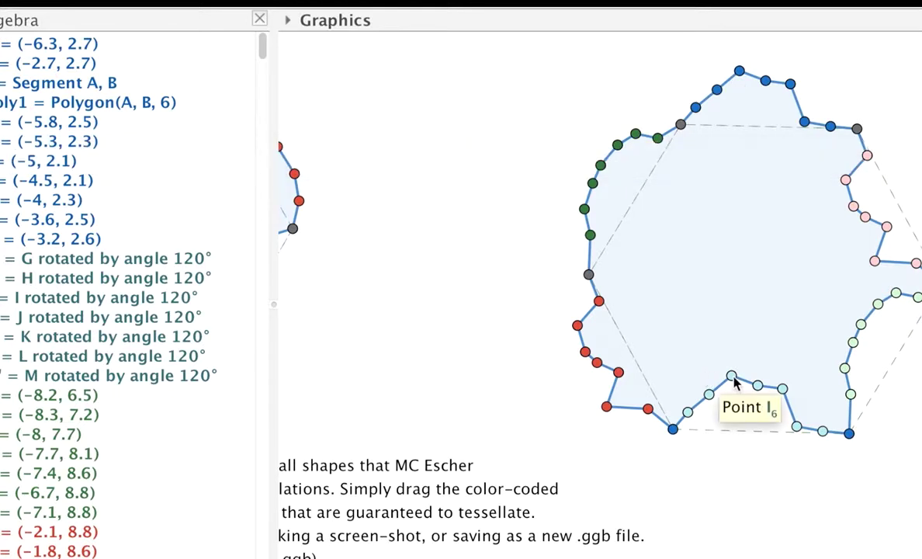
Lower the top corner handle, nudge a green handle, then pan to the blue-handled template.
left_click_drag(739, 72, 744, 93)
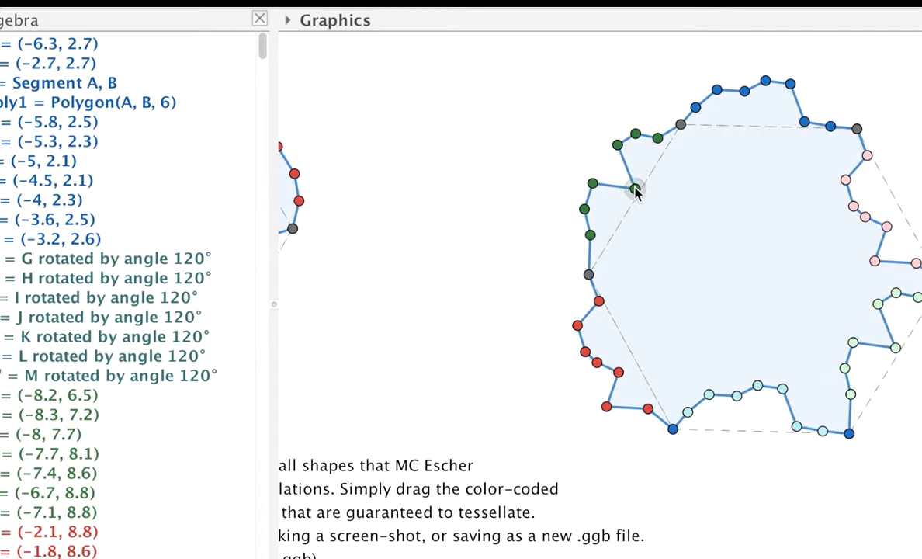
left_click_drag(599, 162, 598, 161)
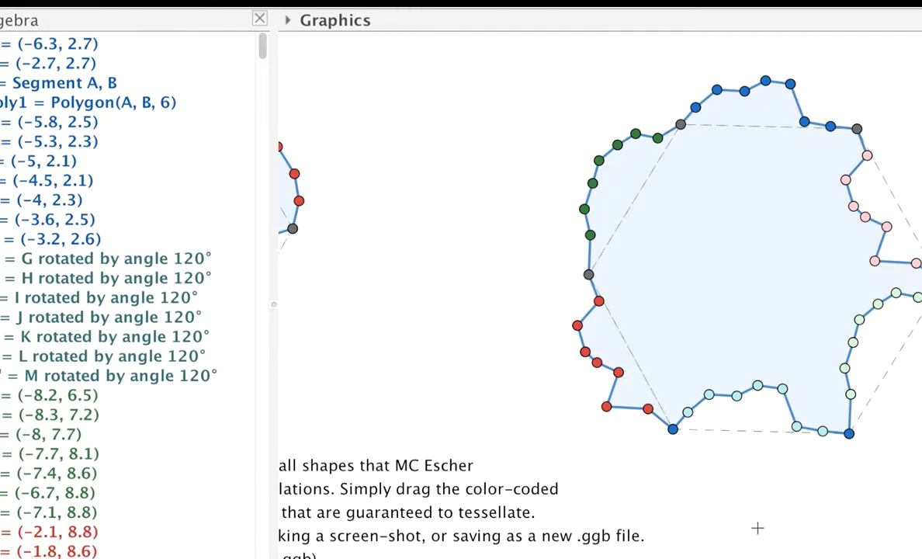
left_click_drag(761, 530, 729, 62)
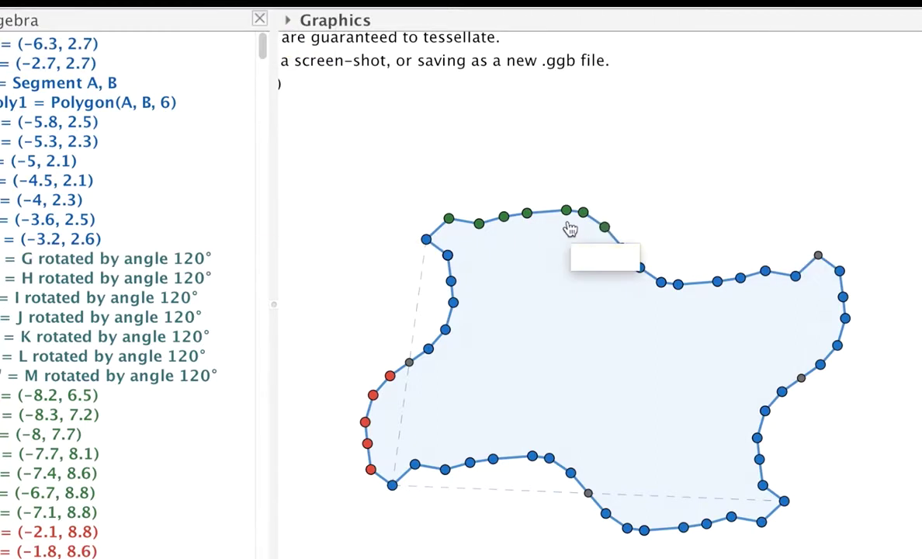
Reshape the top edge by moving its green handles into angular positions.
left_click_drag(566, 208, 497, 207)
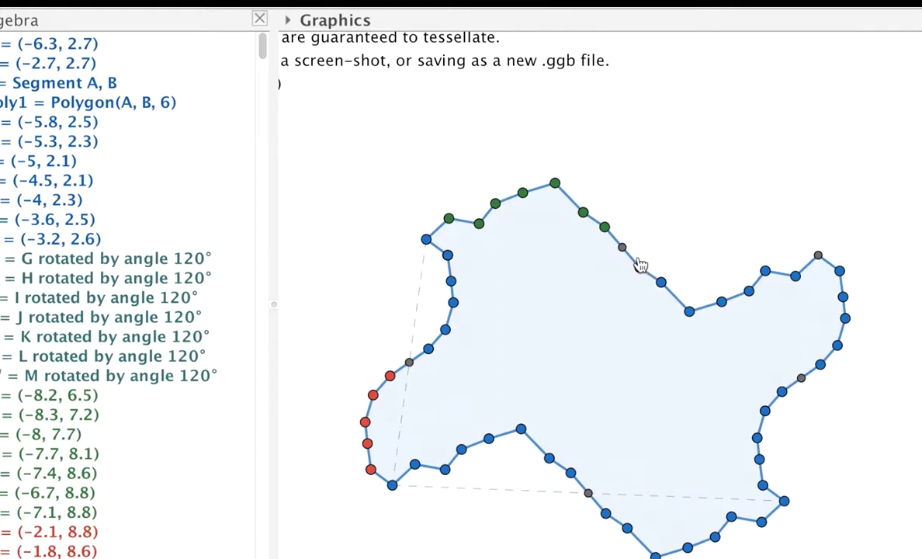
mouse_move(392, 379)
left_mouse_down()
mouse_move(378, 364)
mouse_move(392, 383)
mouse_move(378, 374)
left_mouse_up()
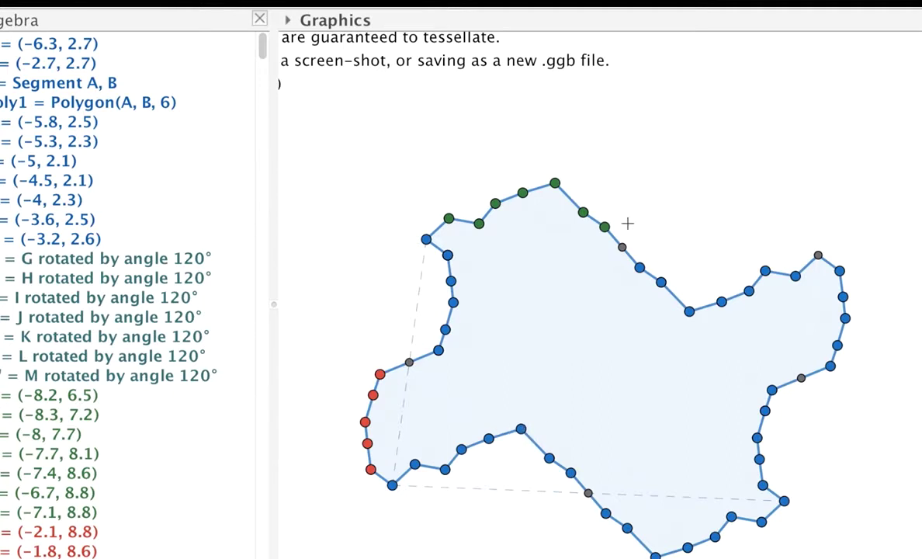
left_click_drag(554, 185, 554, 218)
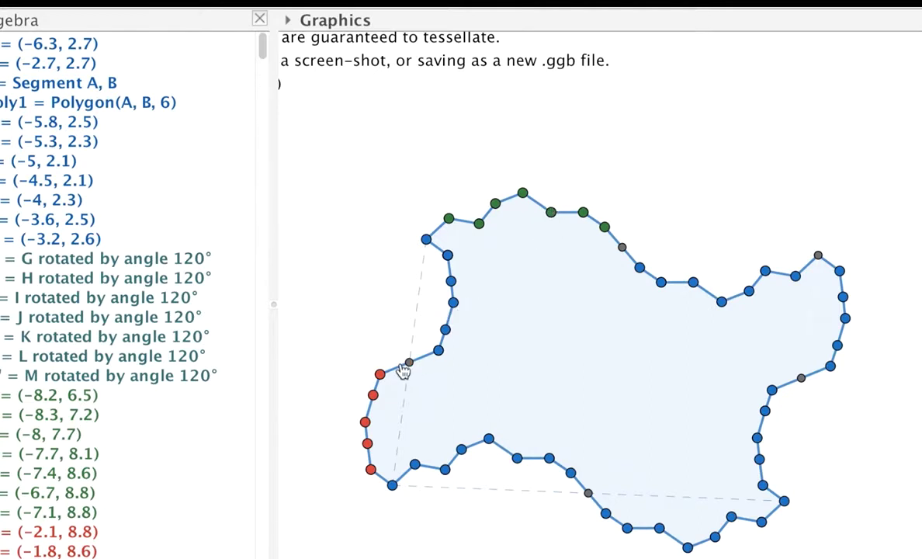
Make the left red edge jagged, then pan to the magenta-handled template.
left_click_drag(374, 397, 325, 373)
left_click_drag(364, 424, 302, 426)
left_click_drag(367, 444, 353, 506)
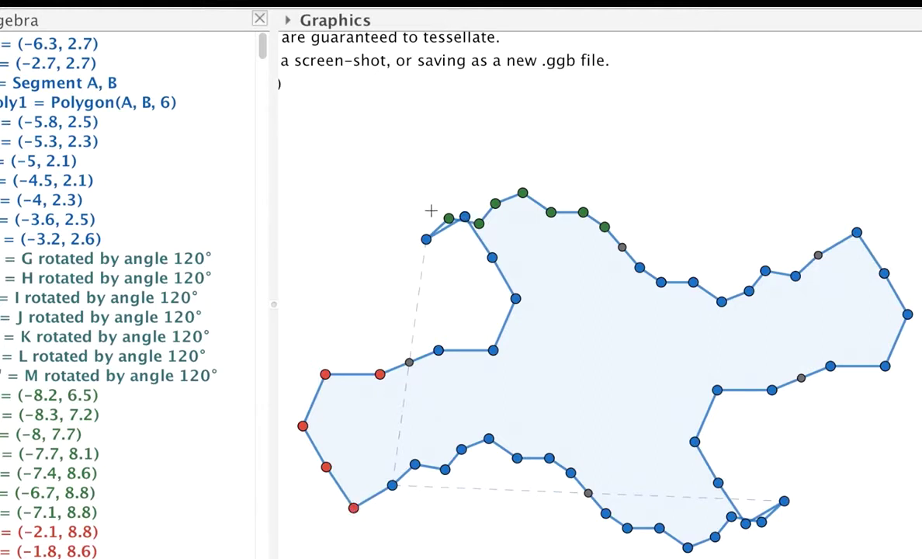
left_click_drag(353, 507, 364, 442)
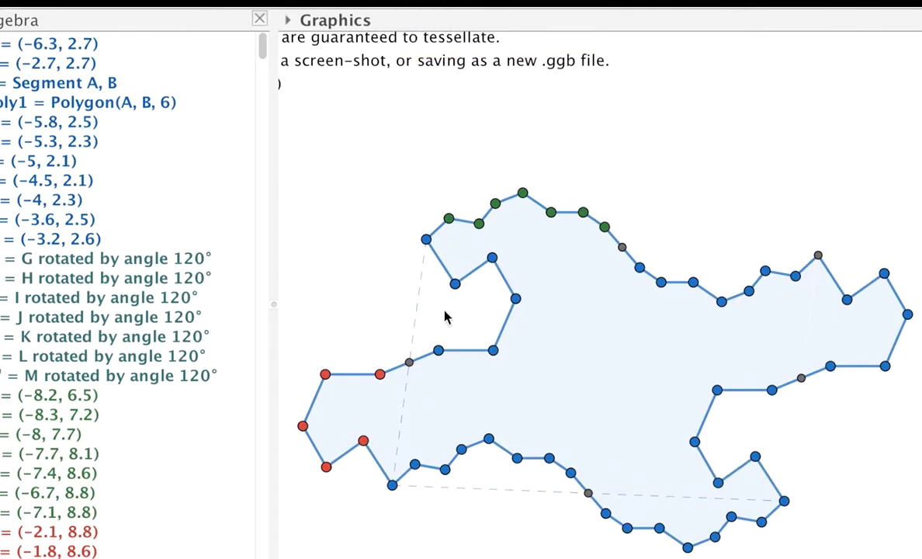
left_click_drag(319, 284, 903, 269)
left_click_drag(687, 304, 828, 312)
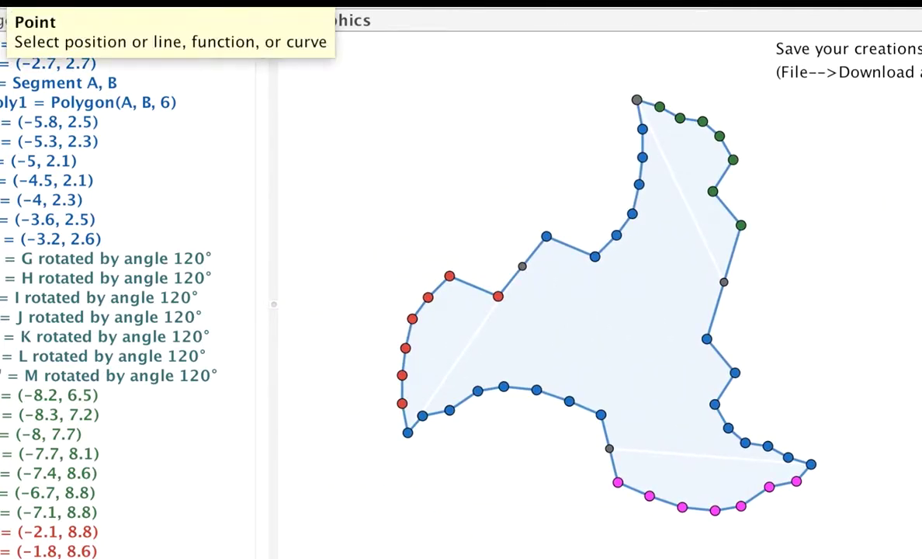
Pull a red handle down to notch the left edge, then scroll back toward the three-lobed template.
left_click_drag(449, 276, 423, 365)
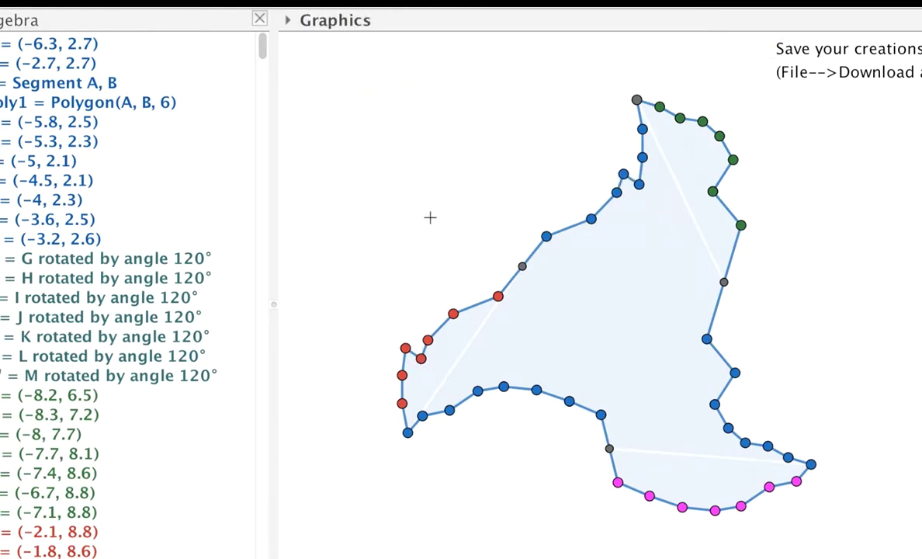
scroll(421, 198, "up", 10)
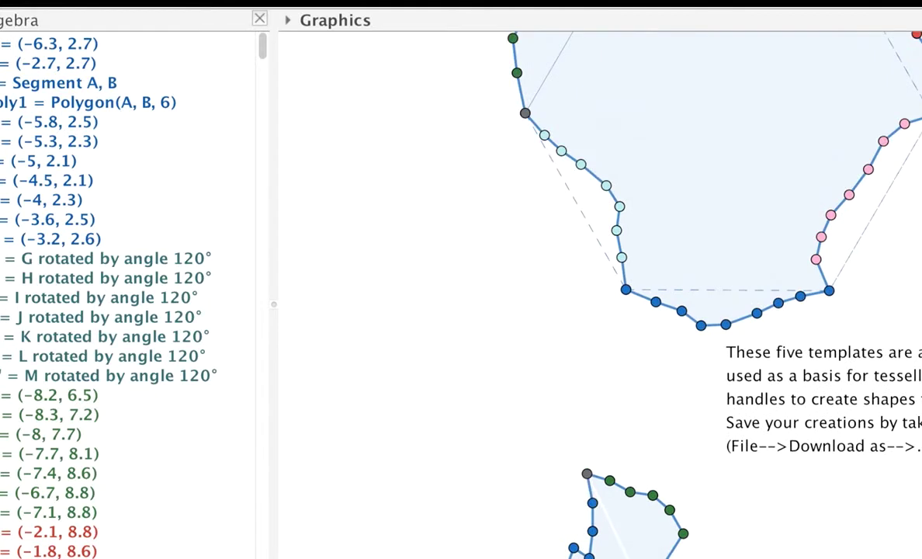
Pull the left-edge green handles inward so the edge curves and the light-green top edge bulges.
scroll(430, 242, "up", 5)
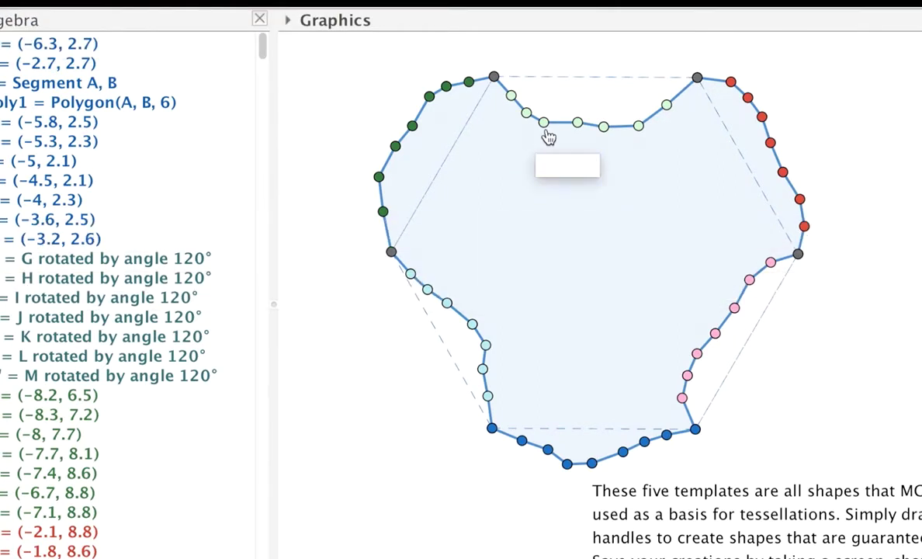
left_click_drag(379, 211, 372, 215)
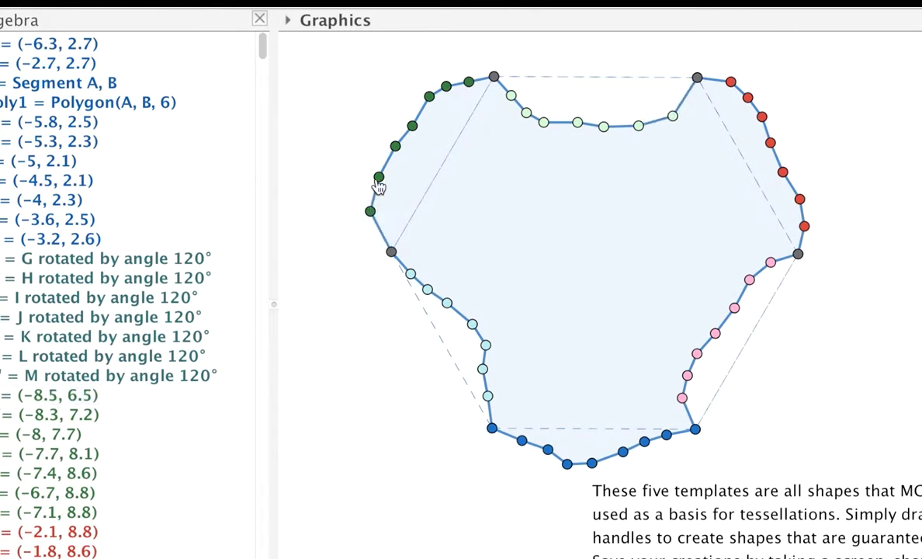
left_click_drag(431, 94, 474, 88)
left_click_drag(370, 211, 420, 241)
left_click_drag(378, 177, 440, 221)
left_click_drag(401, 151, 475, 190)
left_click_drag(418, 129, 499, 166)
left_click_drag(466, 126, 497, 134)
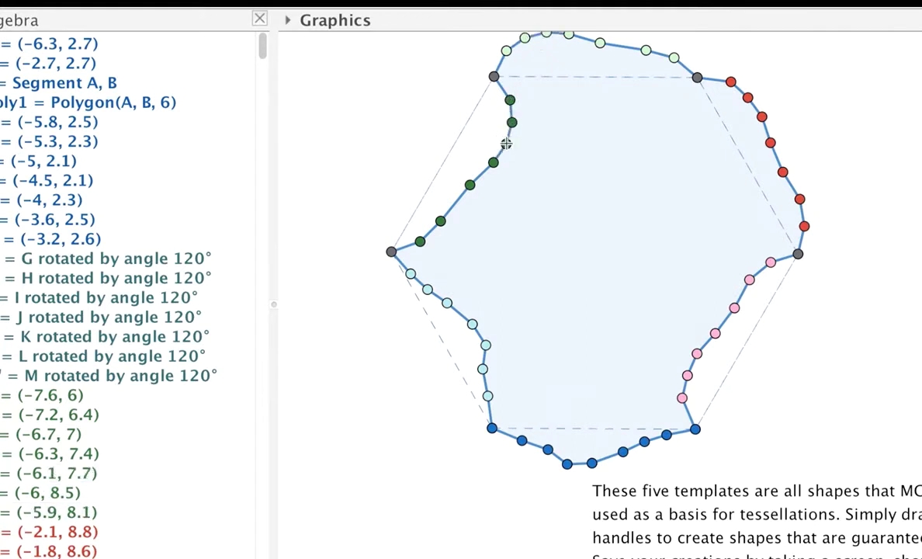
left_click_drag(497, 172, 498, 181)
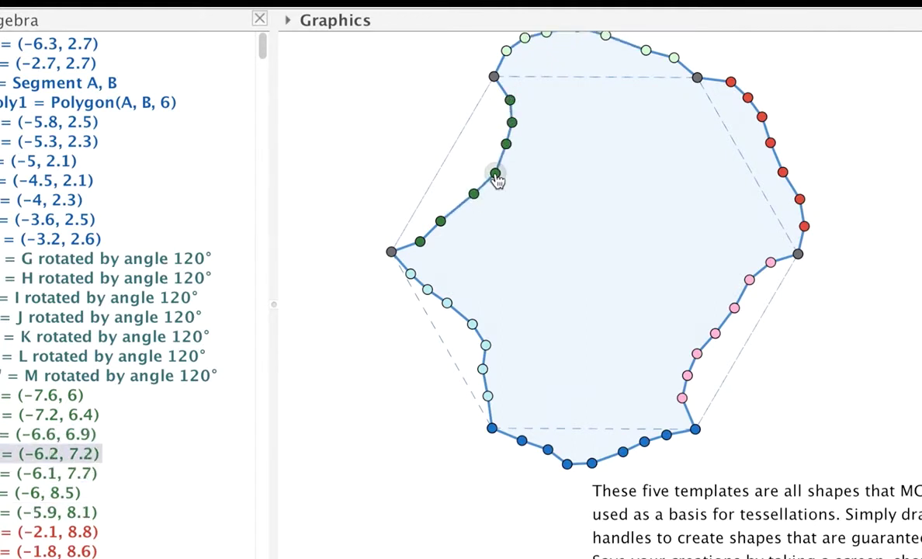
Pull red and blue handles alternately in and out to form sharp zigzag spikes.
left_click_drag(745, 98, 684, 134)
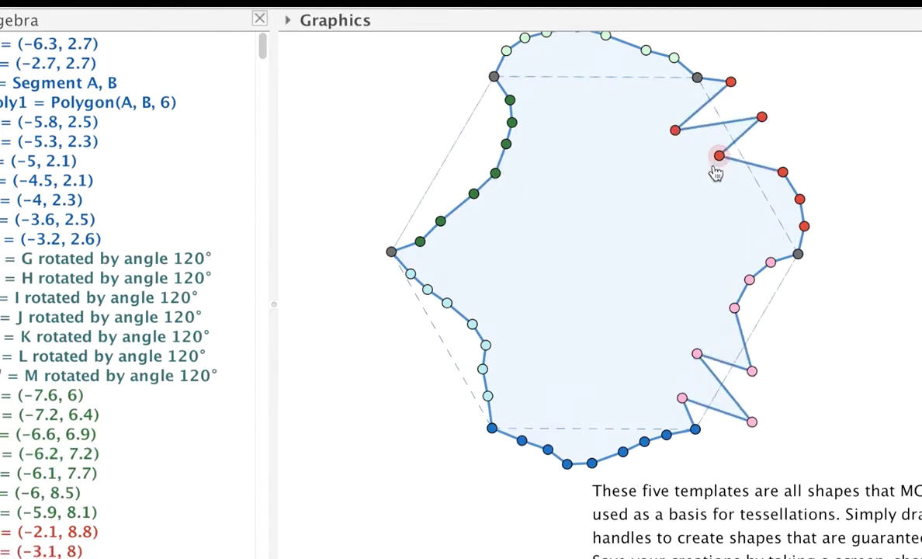
left_click_drag(799, 200, 738, 208)
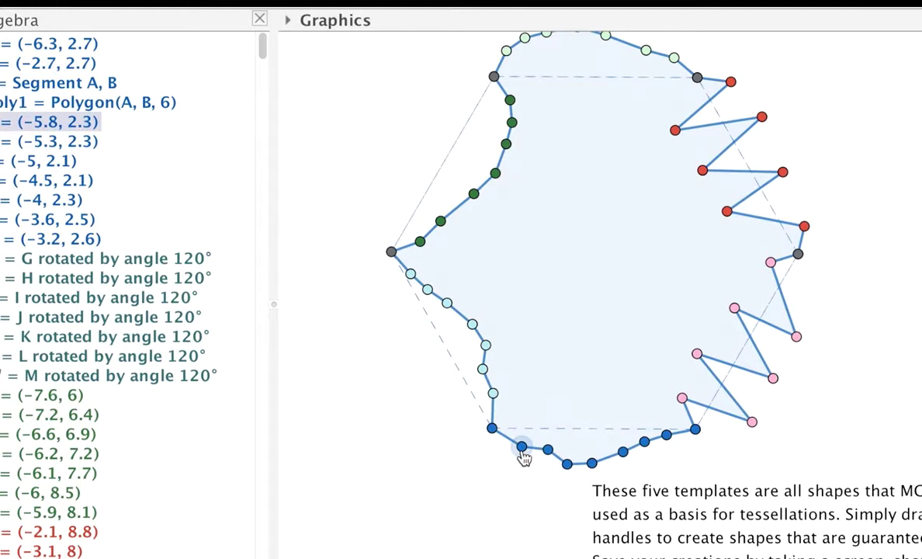
left_click_drag(645, 442, 652, 525)
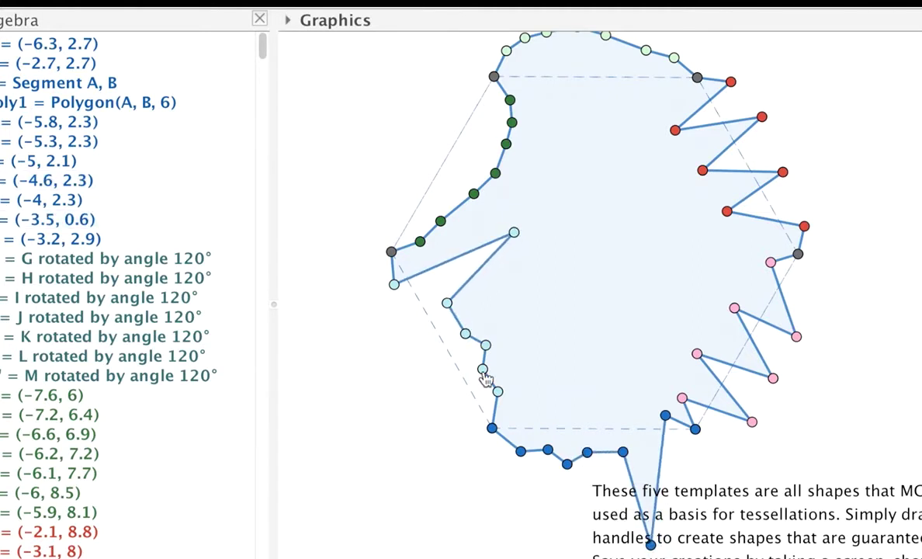
mouse_move(553, 423)
left_mouse_down()
mouse_move(543, 461)
mouse_move(566, 429)
left_mouse_up()
left_click_drag(524, 456, 547, 411)
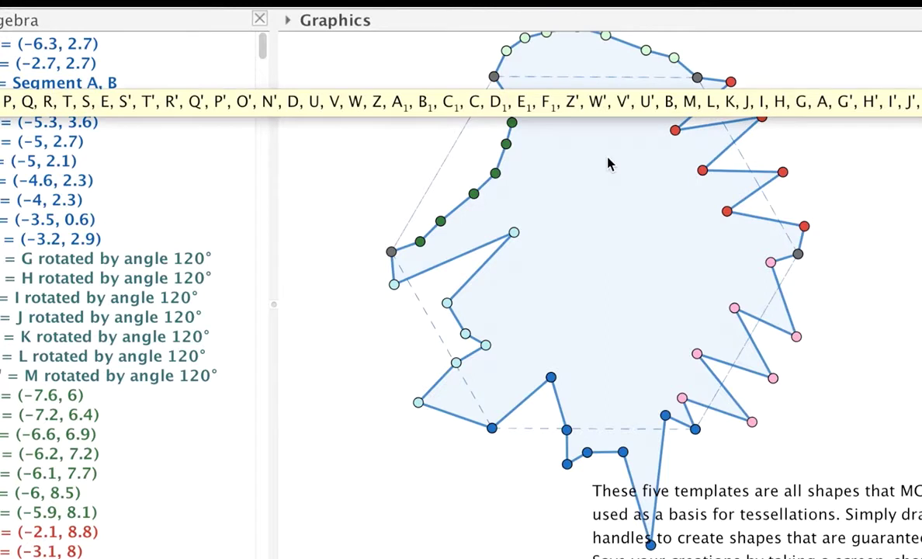
left_click_drag(391, 131, 378, 179)
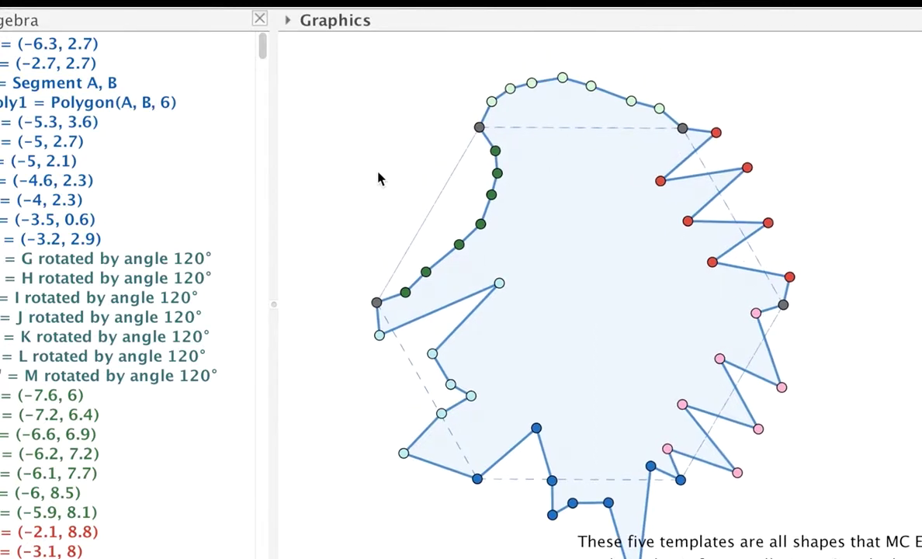